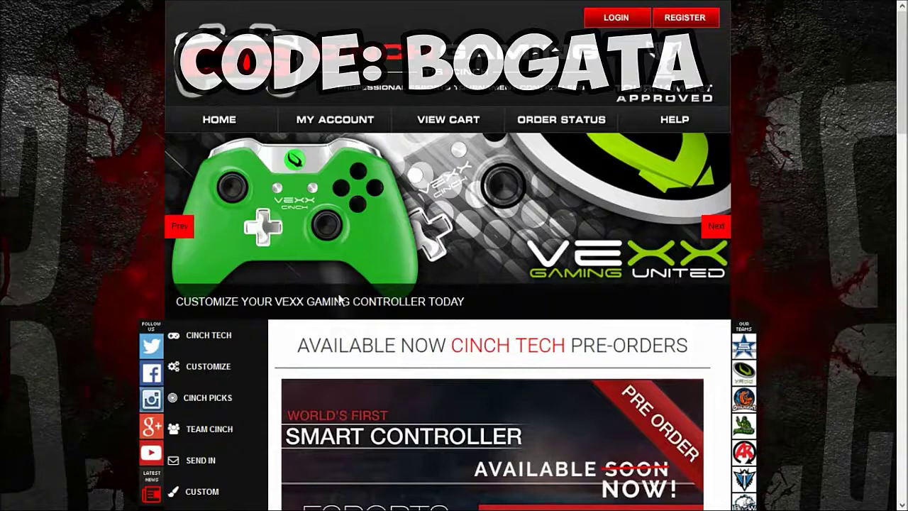
Browse the CINCH TECH and CUSTOMIZE product menus on the Cinch Gaming site
{"action": "mouse_move", "coordinate": [220, 347]}
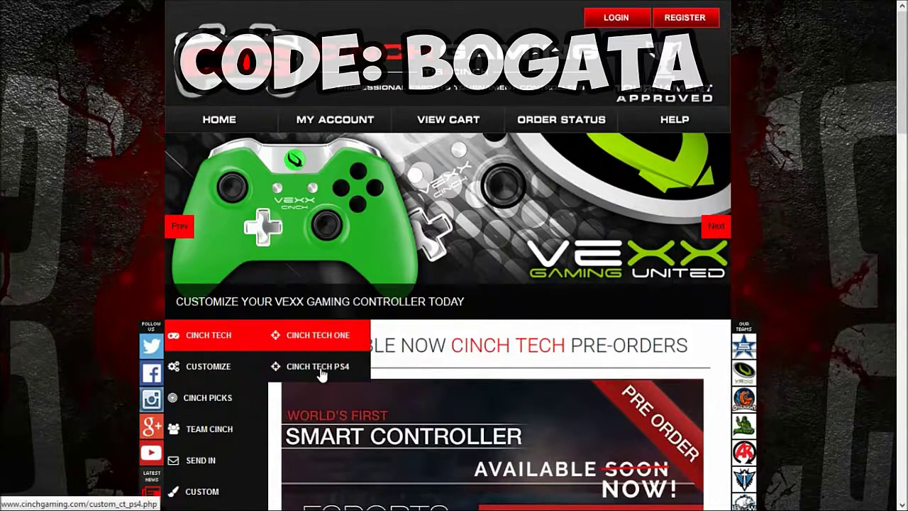
{"action": "mouse_move", "coordinate": [219, 369]}
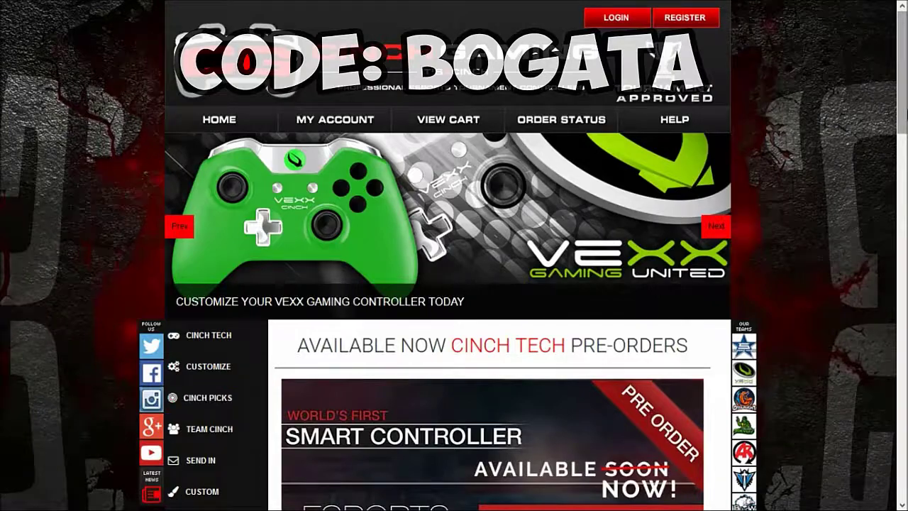
{"action": "scroll", "coordinate": [211, 405], "scroll_direction": "down", "scroll_amount": 3}
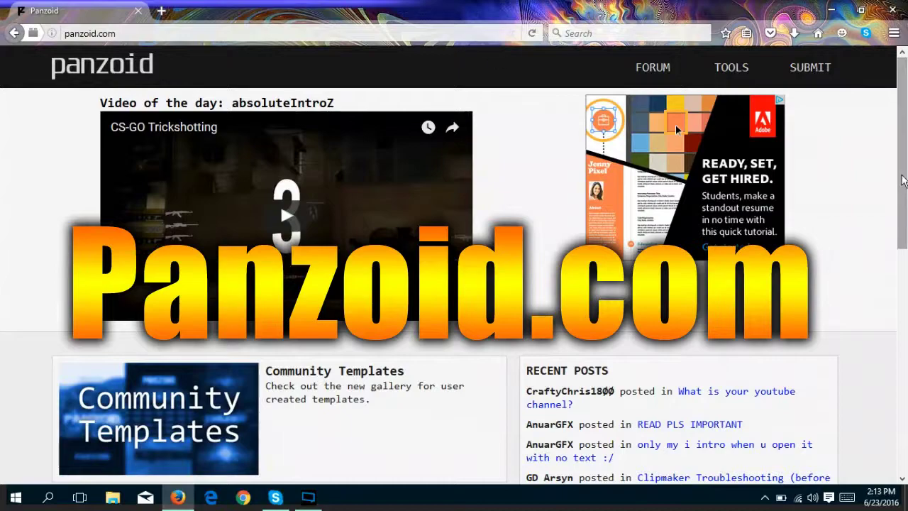
Go to Panzoid's Community Templates BETA gallery and scroll through the intro template grid
{"action": "scroll", "coordinate": [469, 51], "scroll_direction": "down", "scroll_amount": 3}
{"action": "scroll", "coordinate": [676, 124], "scroll_direction": "up", "scroll_amount": 3}
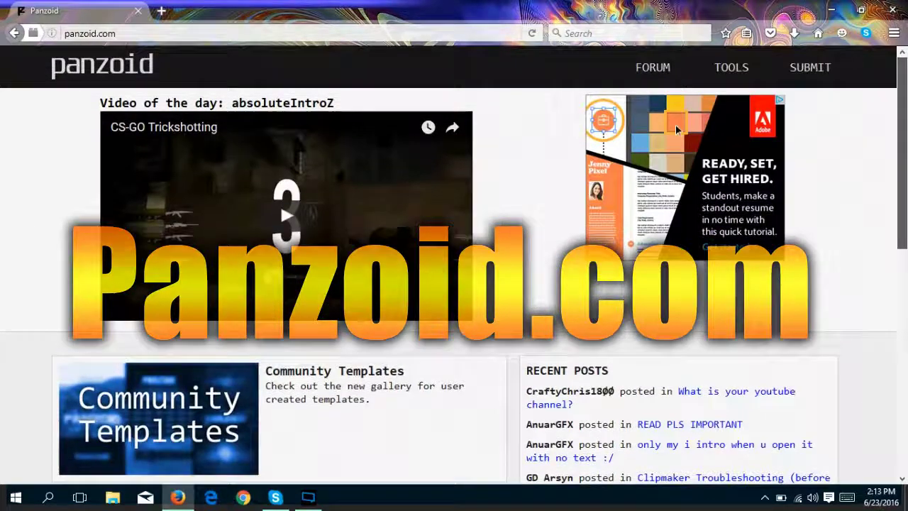
{"action": "scroll", "coordinate": [887, 284], "scroll_direction": "down", "scroll_amount": 8}
{"action": "scroll", "coordinate": [893, 310], "scroll_direction": "up", "scroll_amount": 2}
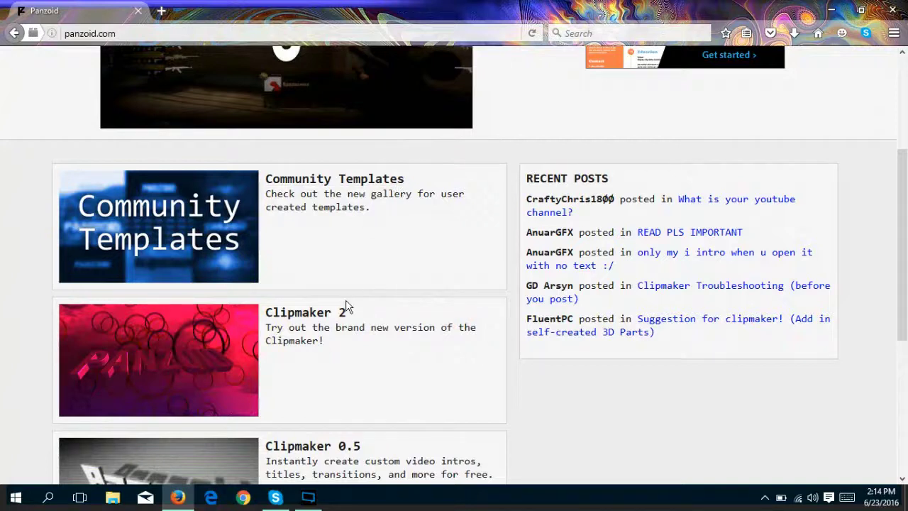
{"action": "left_click", "coordinate": [359, 183]}
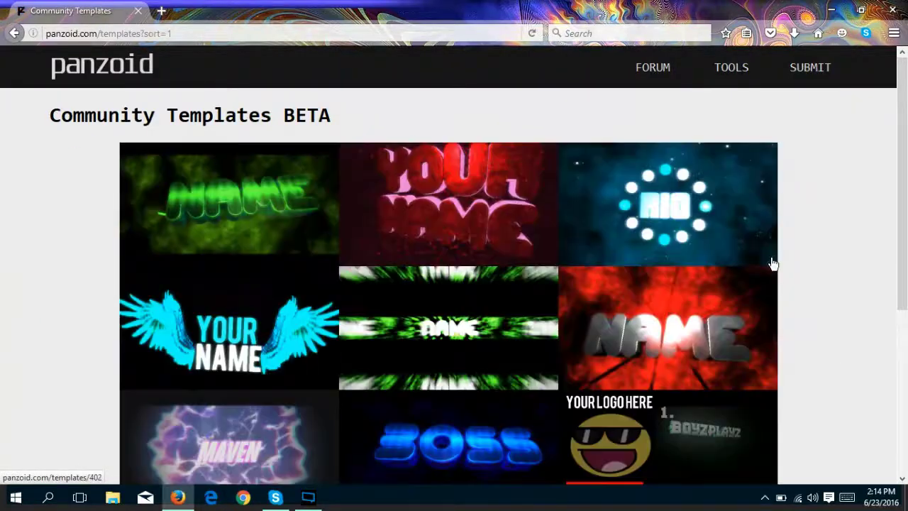
{"action": "scroll", "coordinate": [887, 361], "scroll_direction": "down", "scroll_amount": 3}
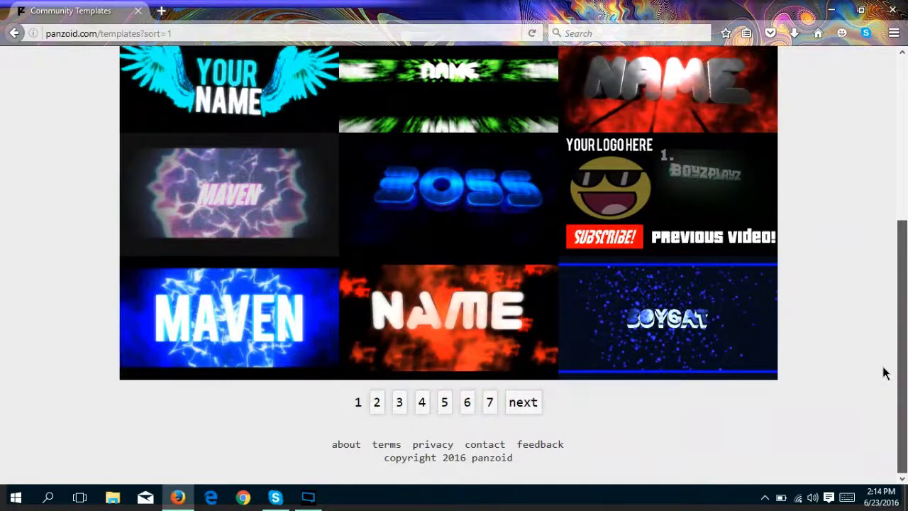
{"action": "scroll", "coordinate": [879, 312], "scroll_direction": "up", "scroll_amount": 3}
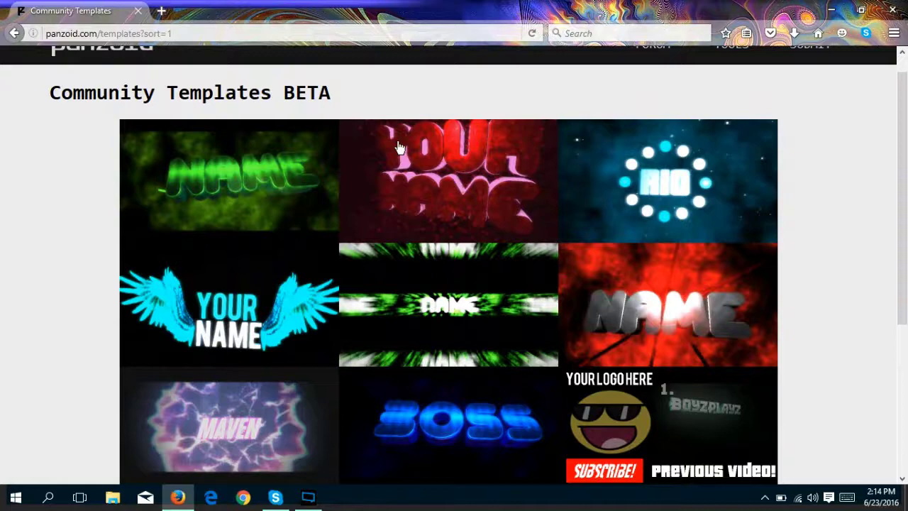
Load the red YOUR NAME (Rio/Coll Red Intro) template into Clipmaker 2
{"action": "left_click", "coordinate": [440, 193]}
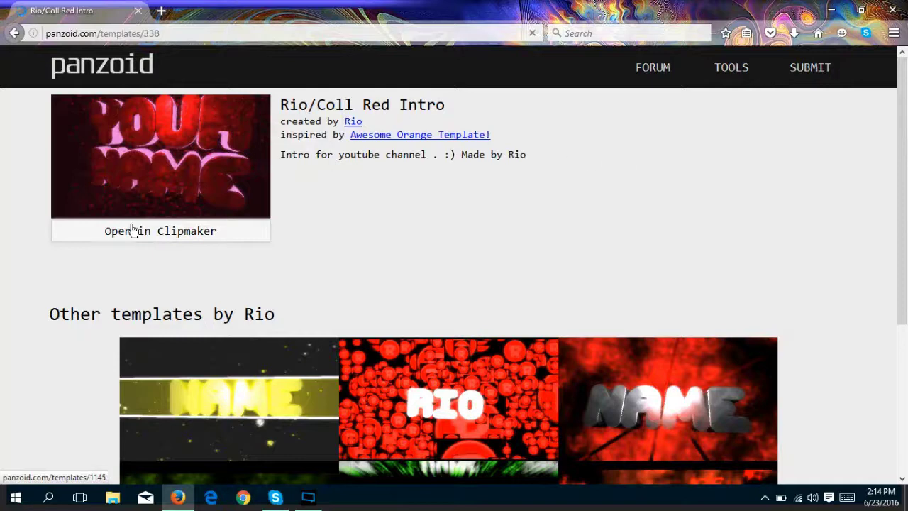
{"action": "left_click", "coordinate": [157, 231]}
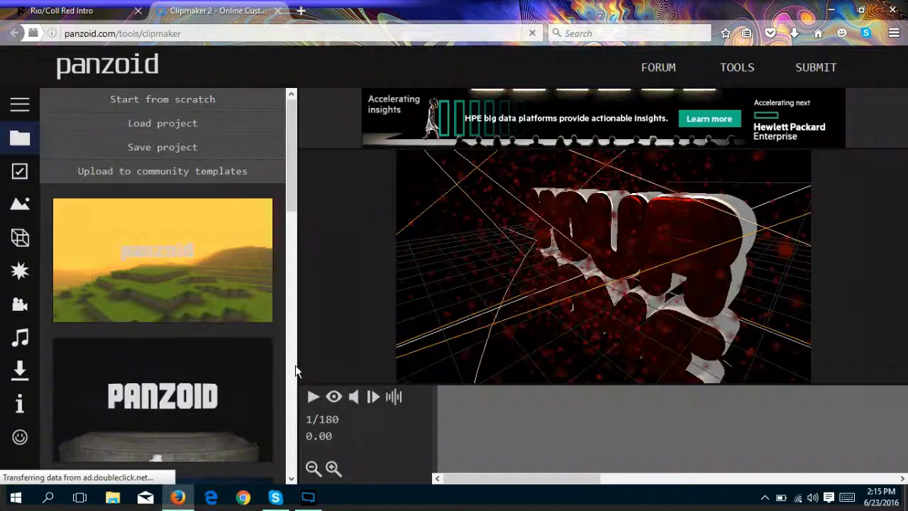
{"action": "left_click", "coordinate": [313, 398]}
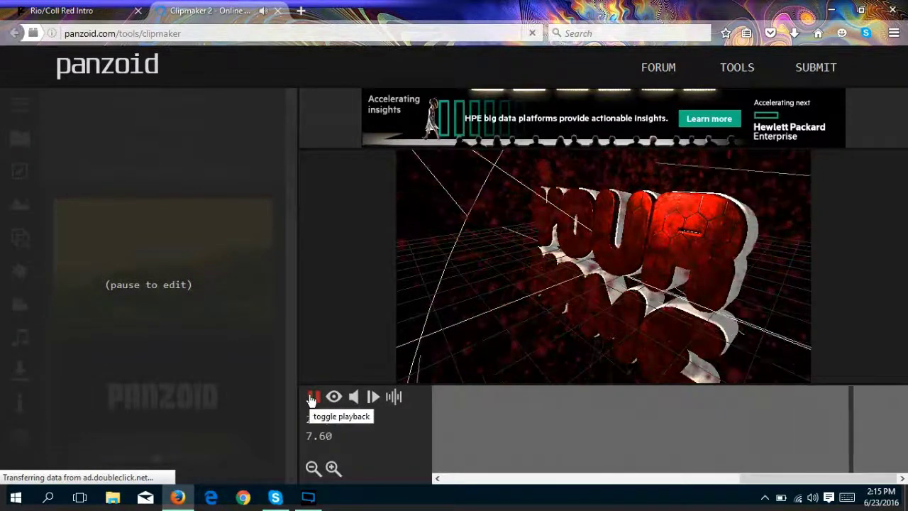
{"action": "left_click", "coordinate": [313, 399]}
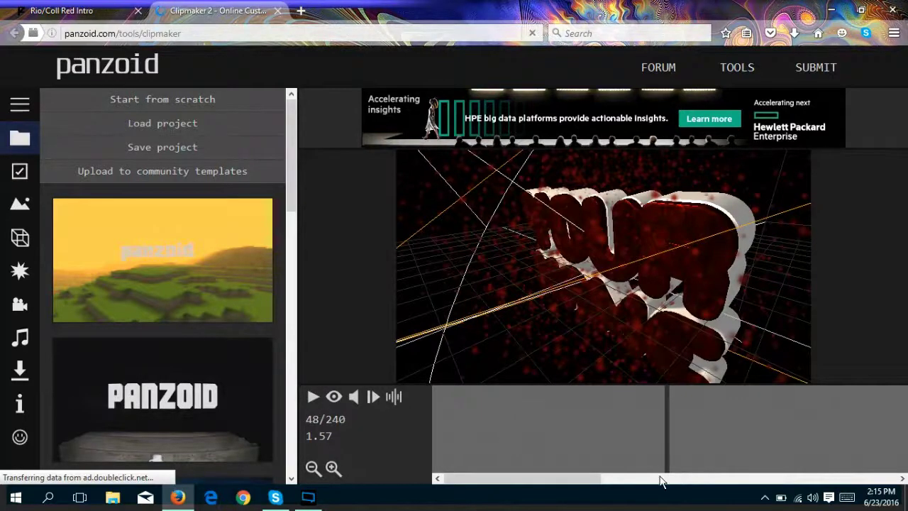
{"action": "left_click_drag", "start_coordinate": [667, 399], "coordinate": [342, 444]}
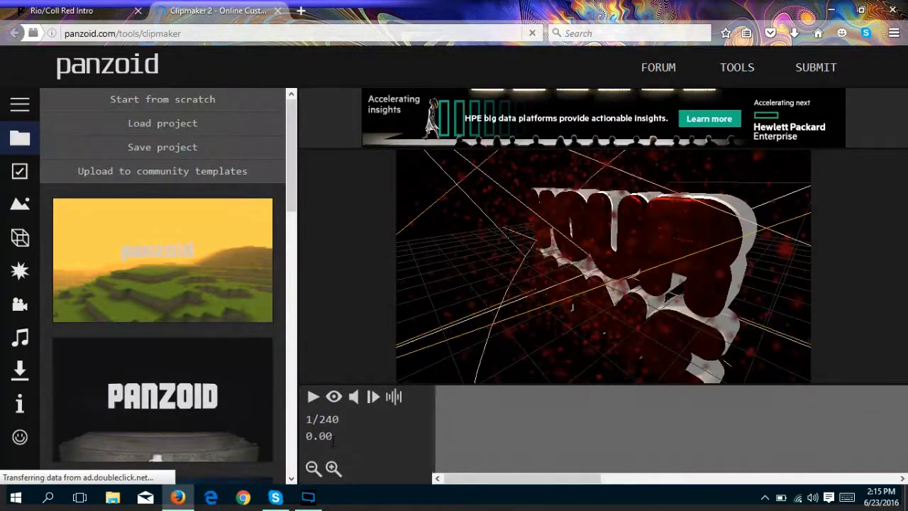
In the Objects list, change the first Your 3D text layer to 'Bogata'
{"action": "left_click", "coordinate": [28, 245]}
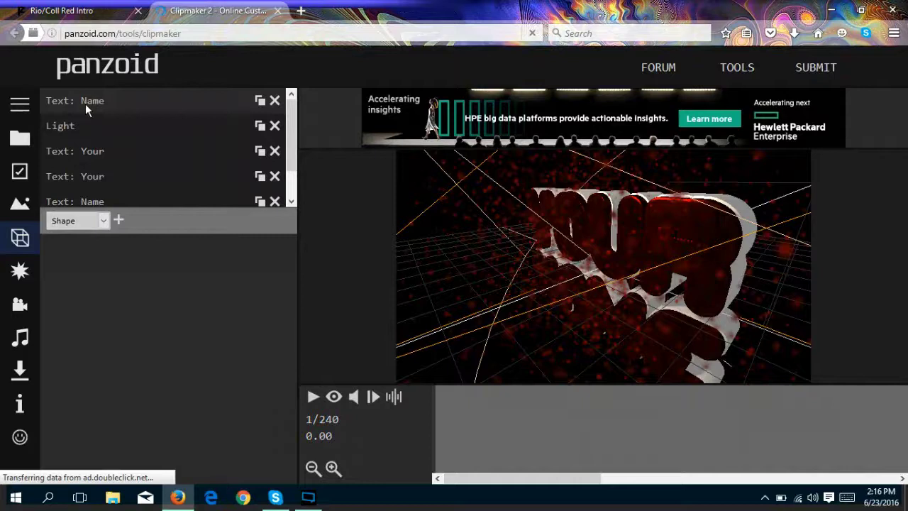
{"action": "left_click", "coordinate": [113, 155]}
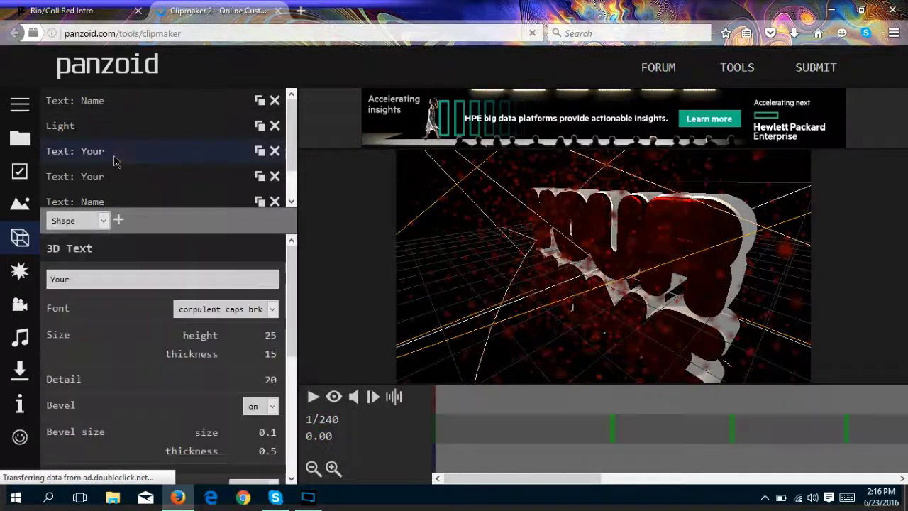
{"action": "double_click", "coordinate": [98, 279]}
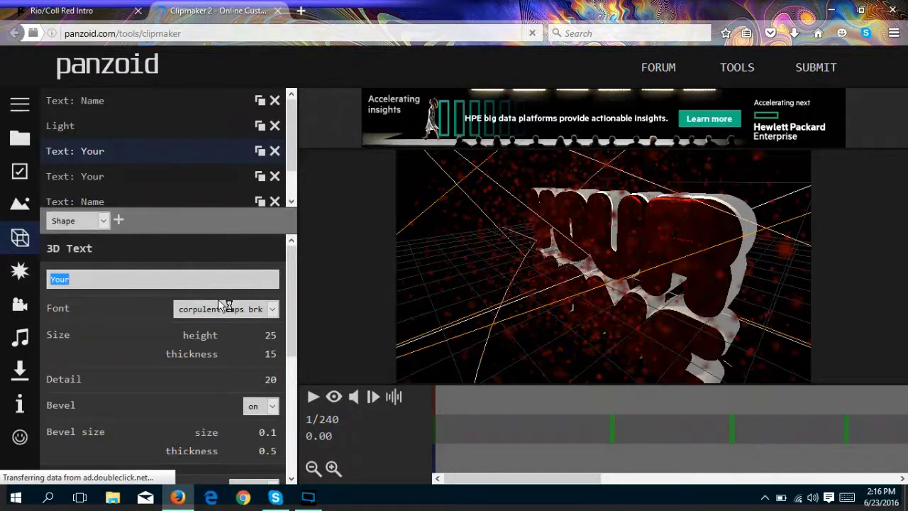
{"action": "type", "text": "bOGATA"}
{"action": "key", "text": "BackSpace"}
{"action": "key", "text": "BackSpace"}
{"action": "key", "text": "BackSpace"}
{"action": "key", "text": "BackSpace"}
{"action": "key", "text": "BackSpace"}
{"action": "key", "text": "BackSpace"}
{"action": "type", "text": "Bo"}
{"action": "key", "text": "BackSpace"}
{"action": "key", "text": "BackSpace"}
{"action": "type", "text": "Bogata"}
Set the Name layer's text to 'Plays' and retype 'Bogata' on the Your layer
{"action": "left_click", "coordinate": [90, 101]}
{"action": "double_click", "coordinate": [131, 278]}
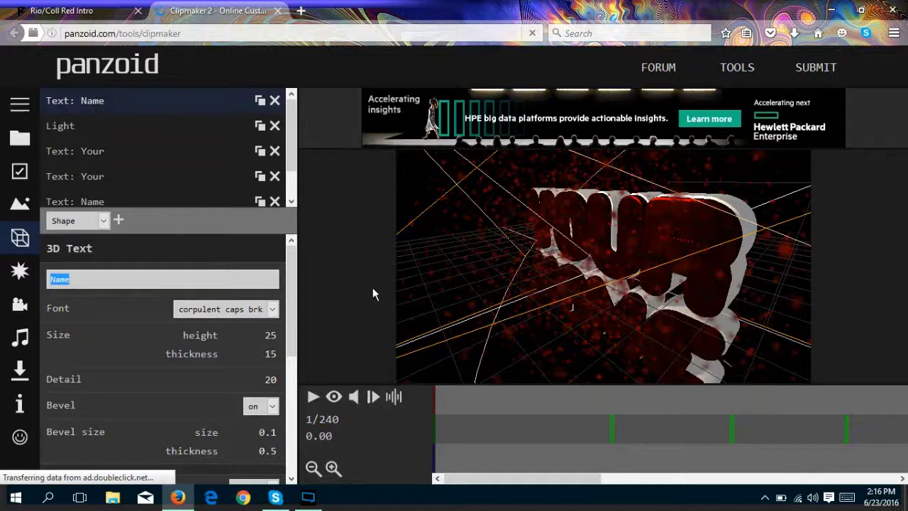
{"action": "type", "text": "Plays"}
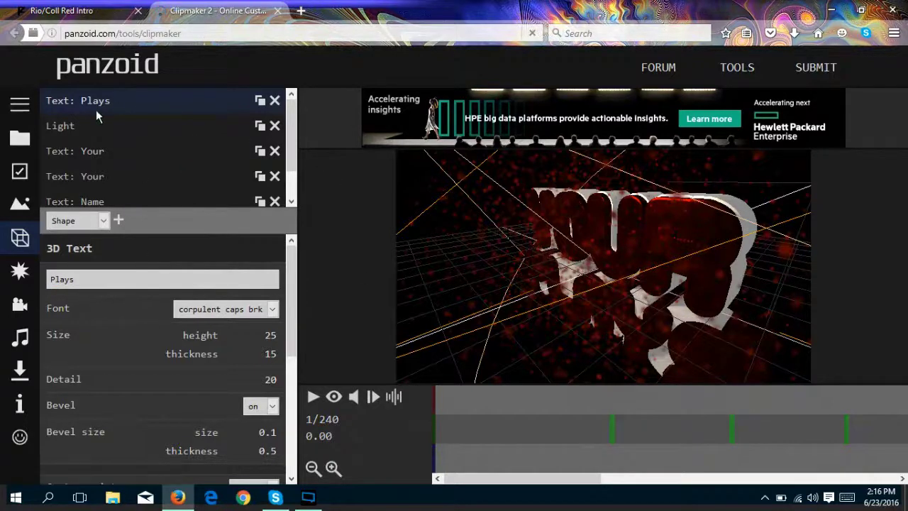
{"action": "left_click", "coordinate": [170, 151]}
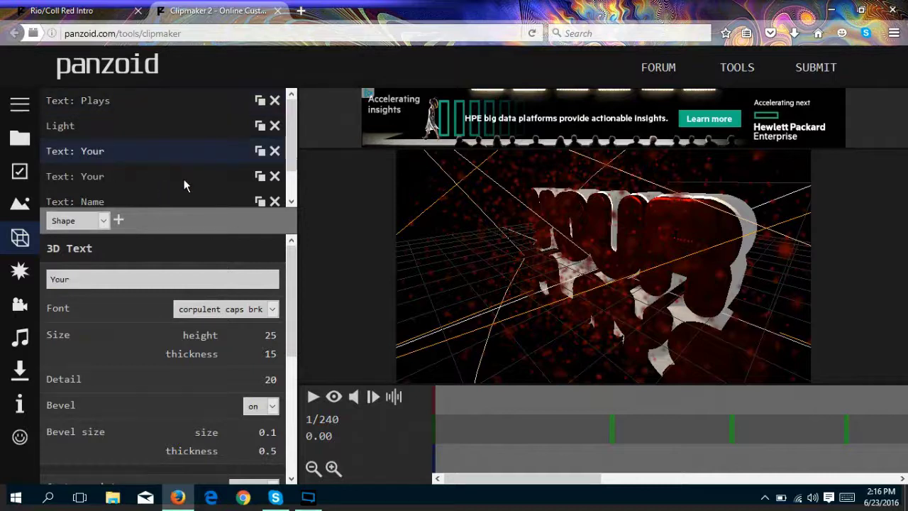
{"action": "double_click", "coordinate": [116, 282]}
{"action": "key", "text": "BackSpace"}
{"action": "type", "text": "Bogata"}
Replace the second Your text layer's word with 'Bogat'
{"action": "left_click", "coordinate": [128, 176]}
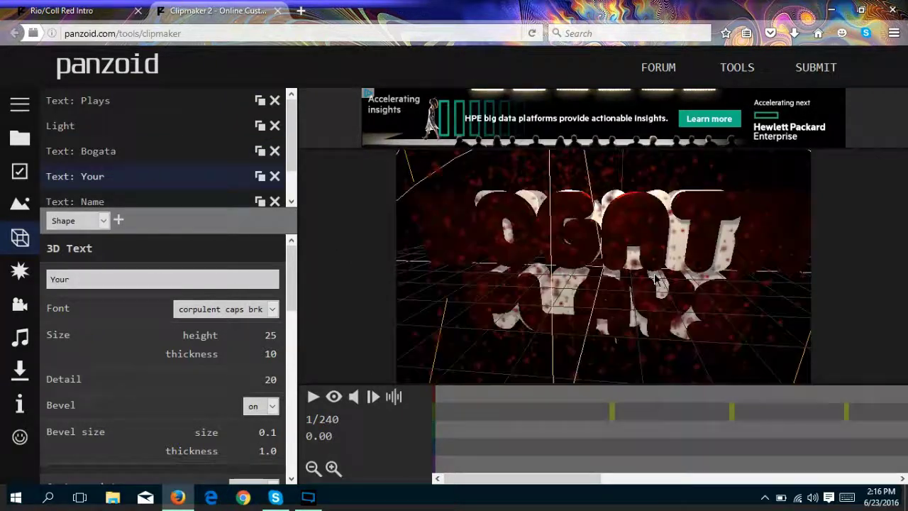
{"action": "left_click_drag", "start_coordinate": [667, 269], "coordinate": [548, 298]}
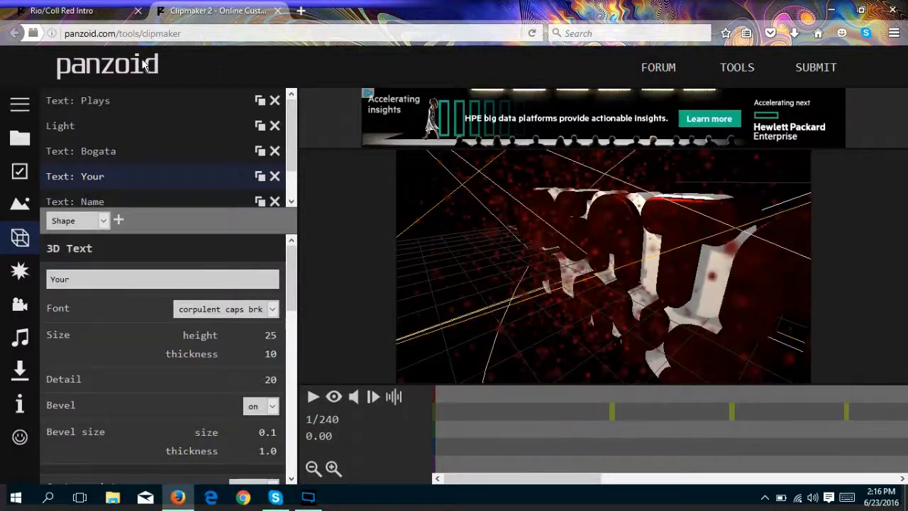
{"action": "left_click_drag", "start_coordinate": [288, 127], "coordinate": [286, 166]}
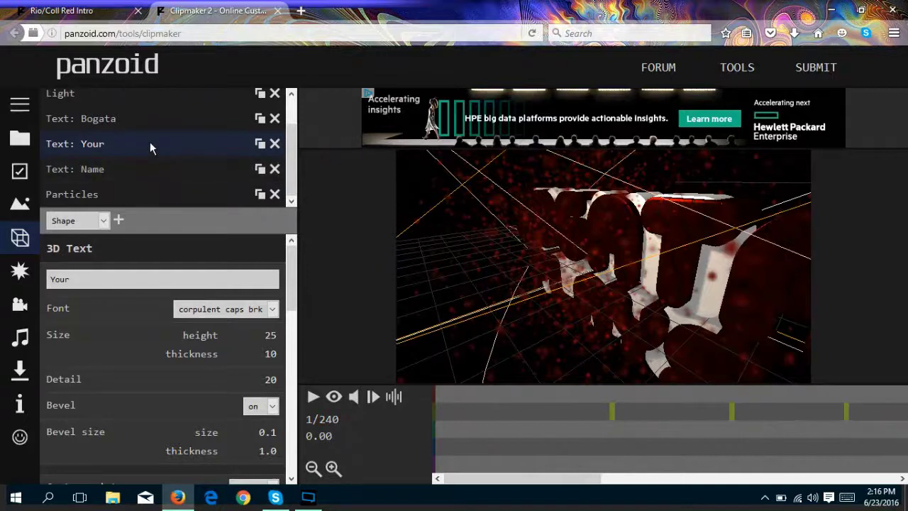
{"action": "double_click", "coordinate": [193, 281]}
{"action": "type", "text": "Bogata"}
Change the Name 3D text layer so it reads 'Plays'
{"action": "left_click", "coordinate": [107, 167]}
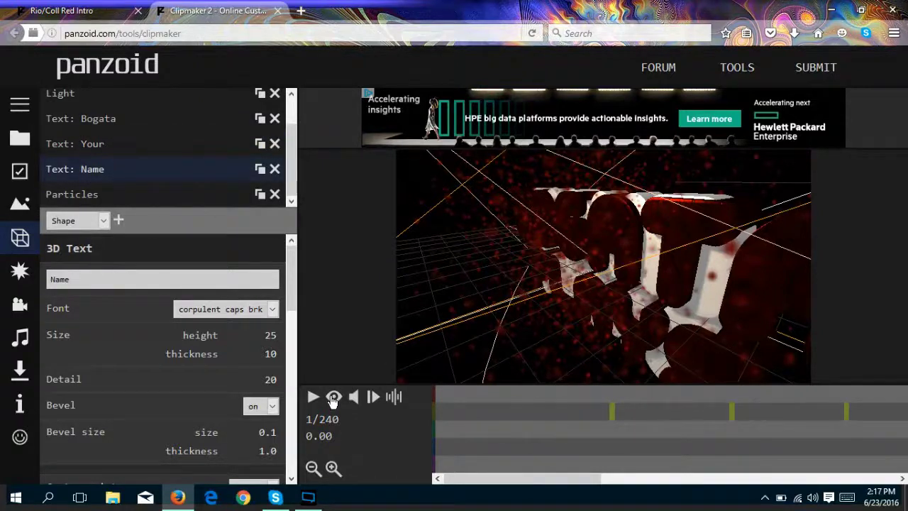
{"action": "double_click", "coordinate": [96, 281]}
{"action": "type", "text": "Plays"}
{"action": "mouse_move", "coordinate": [292, 164]}
{"action": "left_mouse_down"}
{"action": "mouse_move", "coordinate": [291, 146]}
{"action": "mouse_move", "coordinate": [290, 160]}
{"action": "left_mouse_up"}
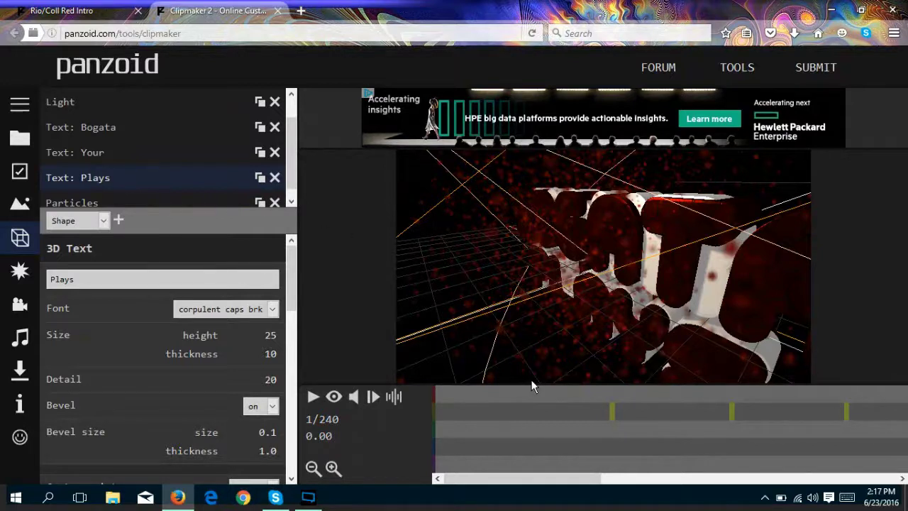
Play the intro preview and pause it at frame 78 of 240
{"action": "left_click", "coordinate": [313, 396]}
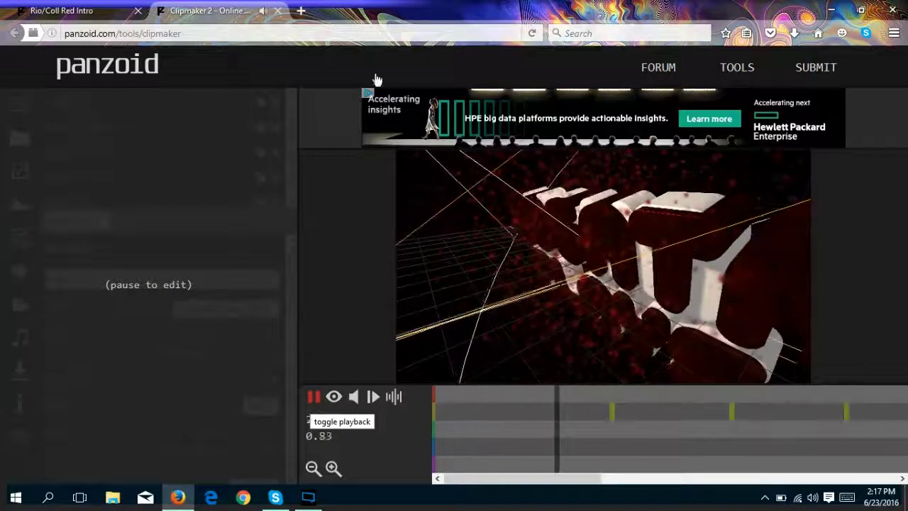
{"action": "left_click", "coordinate": [313, 397]}
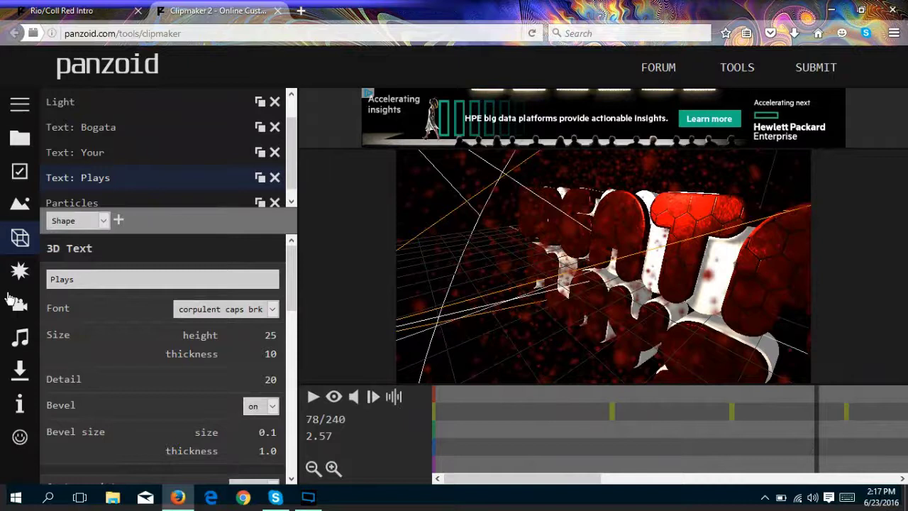
Render the intro video with the render Mode set to 'fastest render'
{"action": "left_click", "coordinate": [21, 370]}
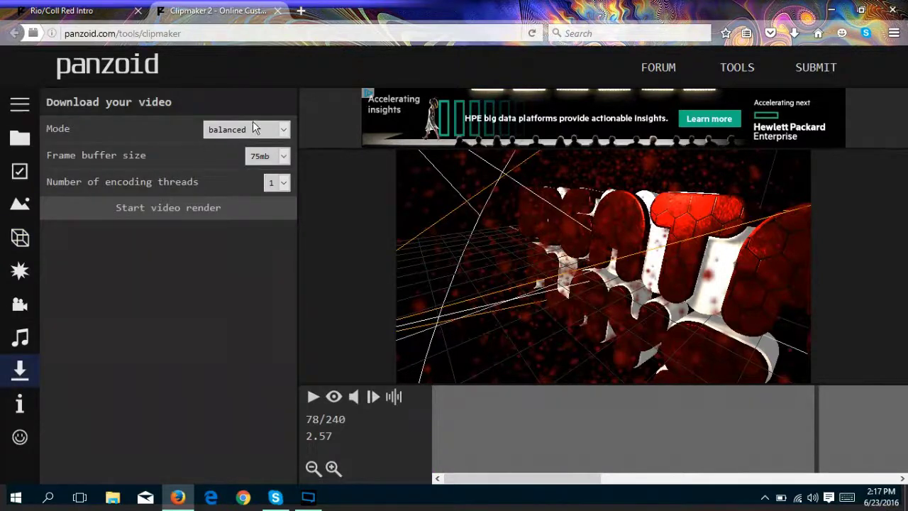
{"action": "left_click", "coordinate": [283, 131]}
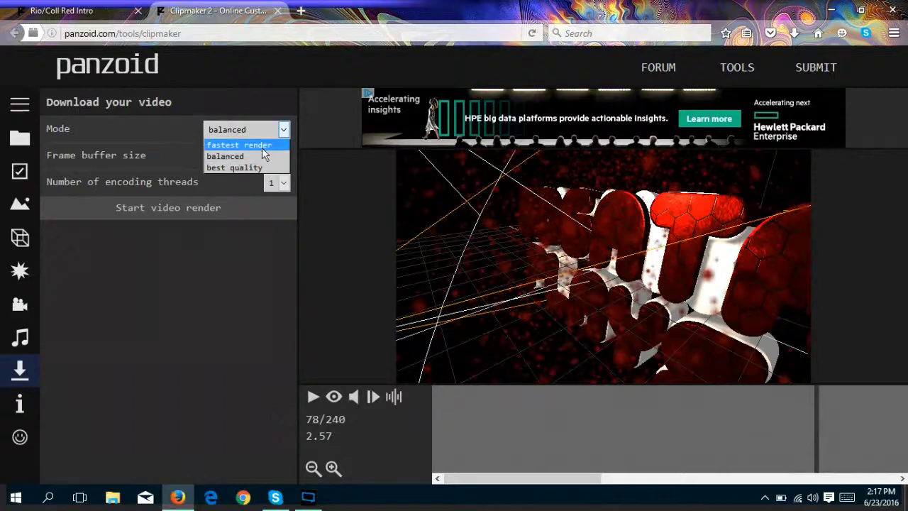
{"action": "left_click", "coordinate": [215, 145]}
{"action": "left_click", "coordinate": [228, 134]}
{"action": "left_click", "coordinate": [227, 134]}
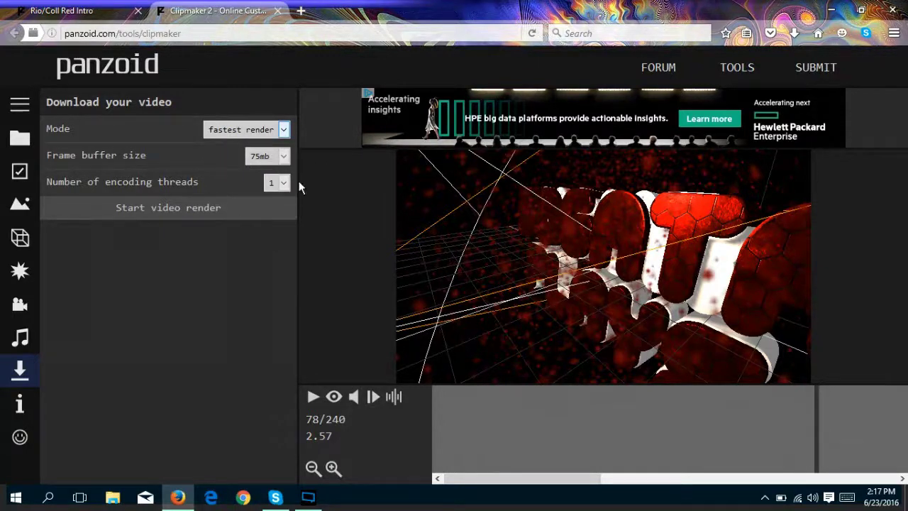
{"action": "left_click", "coordinate": [122, 211]}
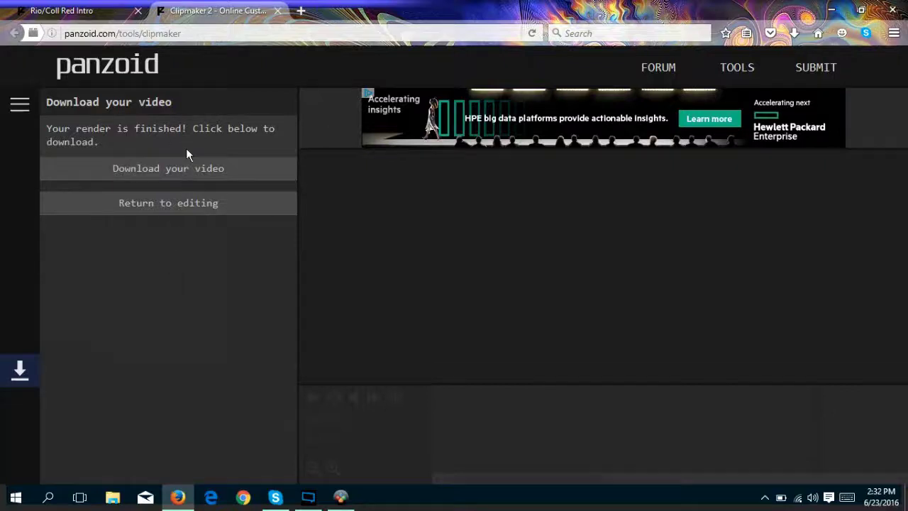
Download the finished rendered intro video
{"action": "left_click", "coordinate": [148, 174]}
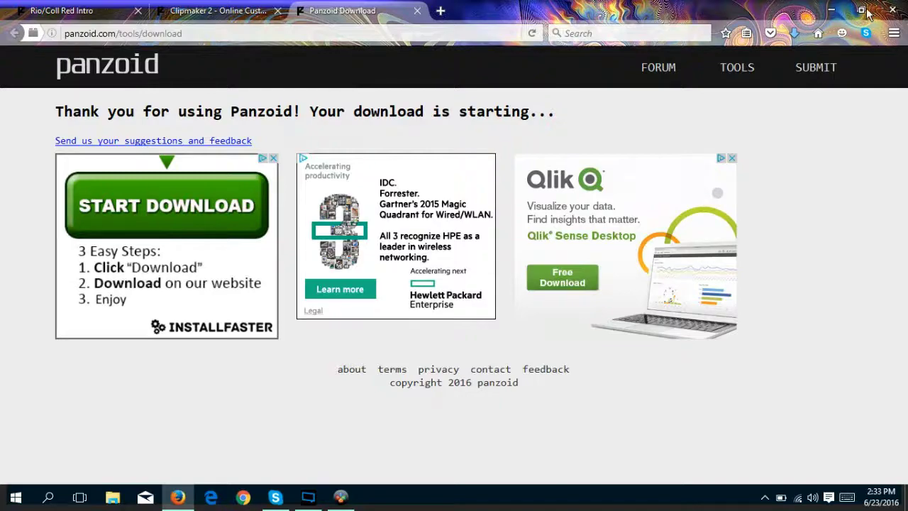
Minimize Firefox, decline SlimCleaner's scheduled scan, and close SlimCleaner
{"action": "left_click", "coordinate": [835, 11]}
{"action": "left_click", "coordinate": [565, 300]}
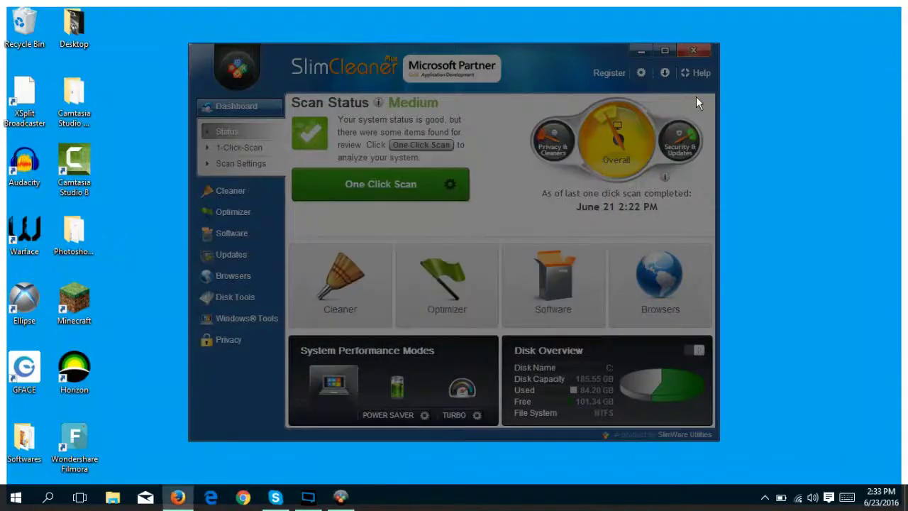
{"action": "left_click", "coordinate": [694, 48]}
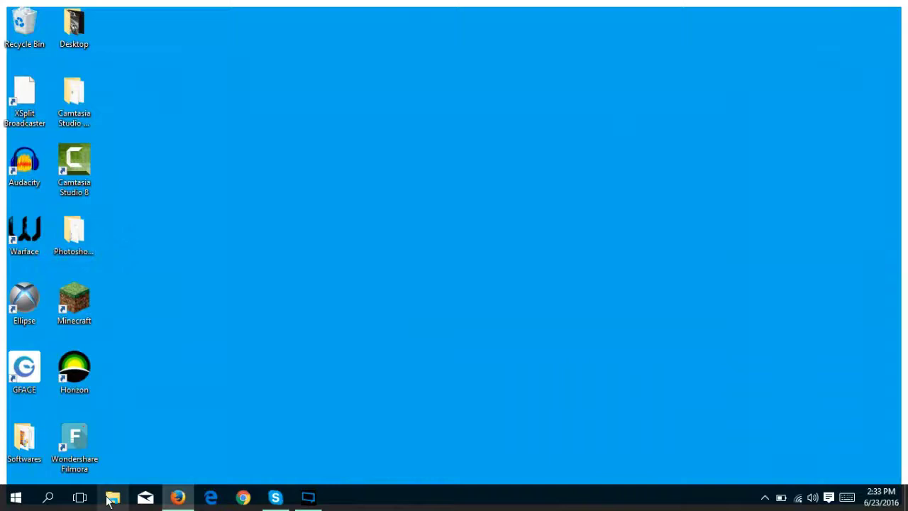
Play the clipmaker video from the Downloads folder in Movies & TV
{"action": "left_click", "coordinate": [112, 497]}
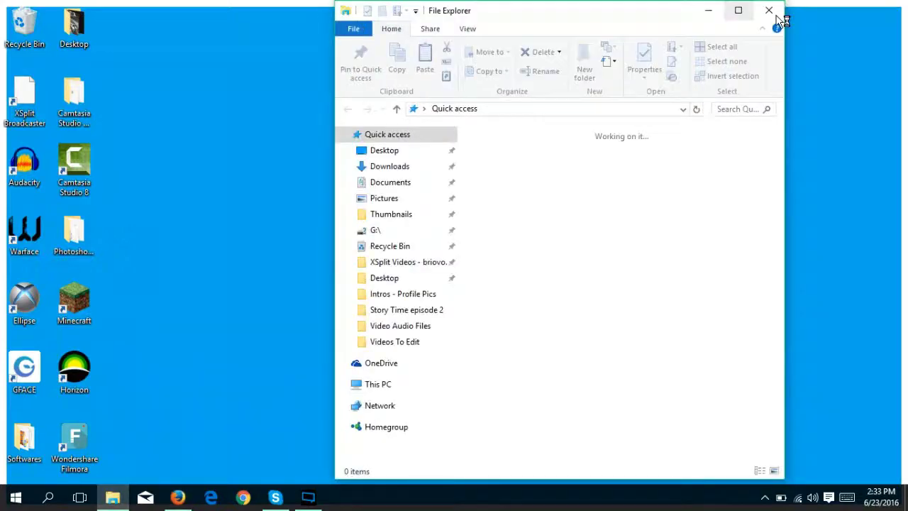
{"action": "left_click", "coordinate": [738, 11]}
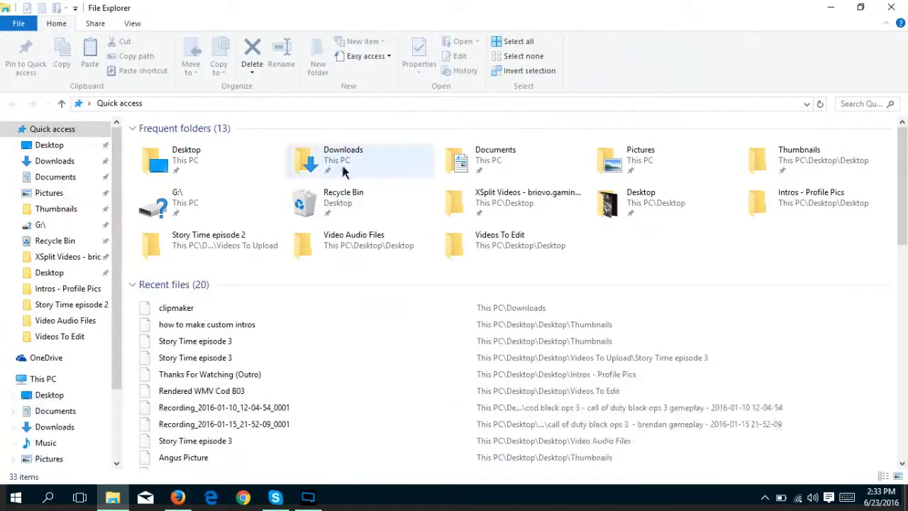
{"action": "double_click", "coordinate": [342, 172]}
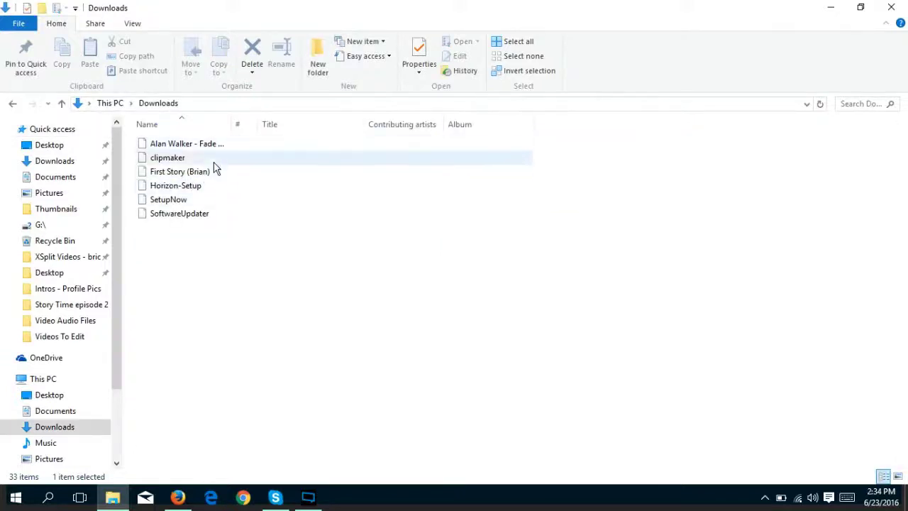
{"action": "left_click", "coordinate": [206, 158]}
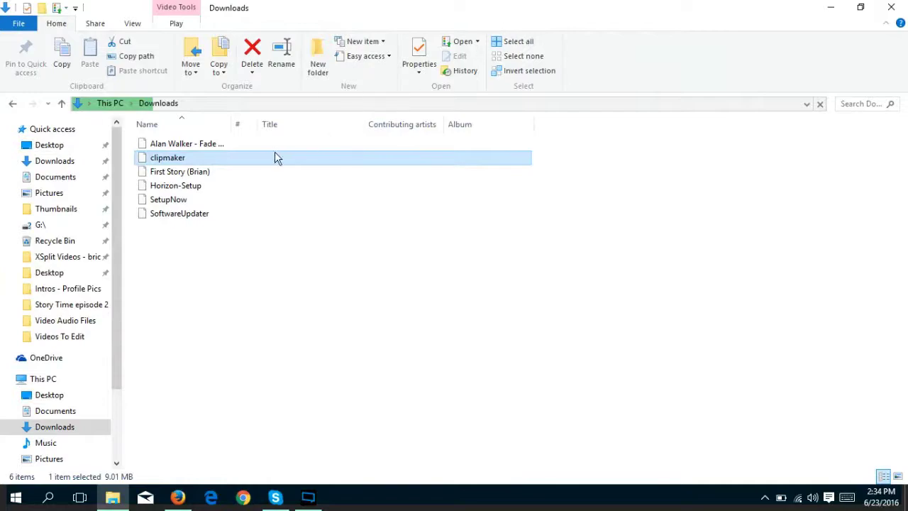
{"action": "double_click", "coordinate": [233, 159]}
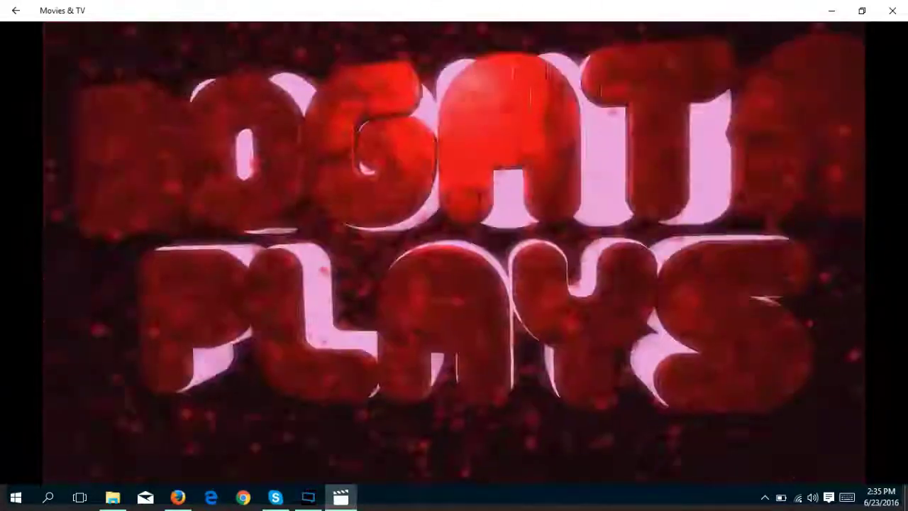
Watch the BOGATA PLAYS intro finish, then switch back to the Downloads folder
{"action": "mouse_move", "coordinate": [377, 362]}
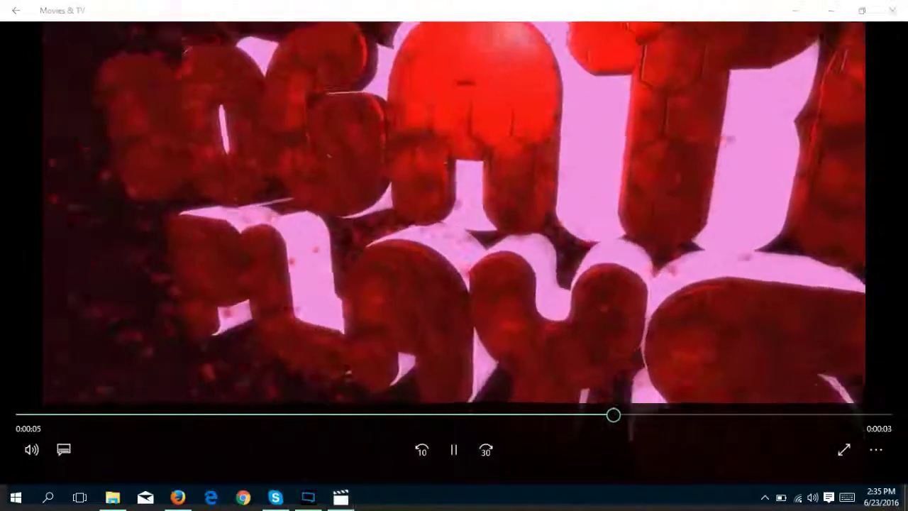
{"action": "left_click", "coordinate": [526, 500]}
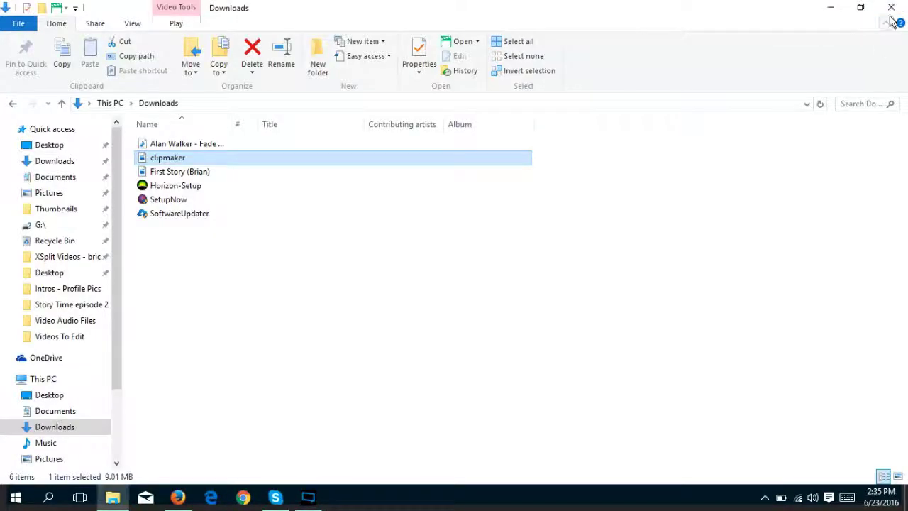
Close the File Explorer Downloads window to reveal the desktop
{"action": "left_click", "coordinate": [893, 9]}
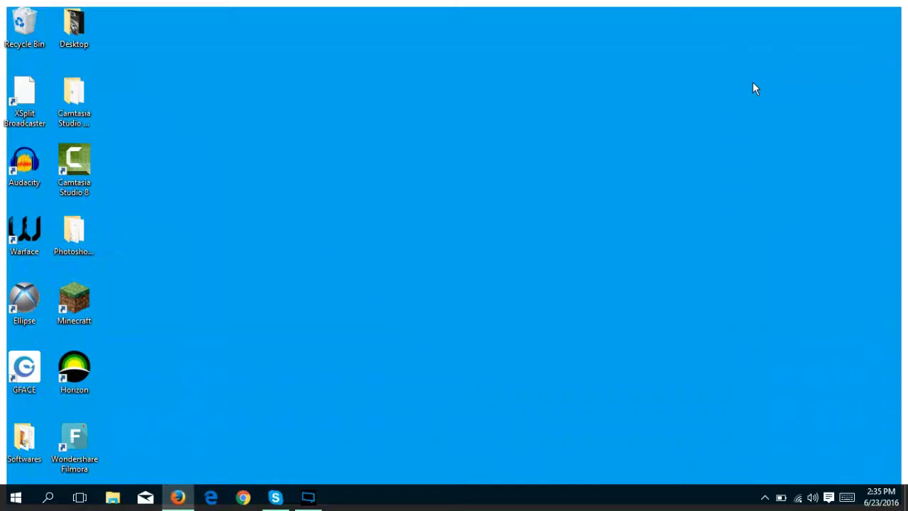